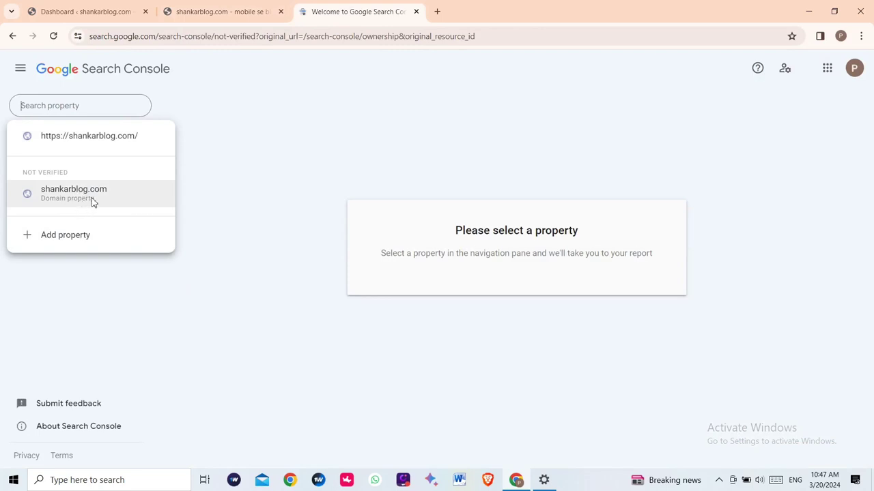
# Step: Start adding a new property and copy the shankarblog.com address from the open blog page
pyautogui.click(71, 237)
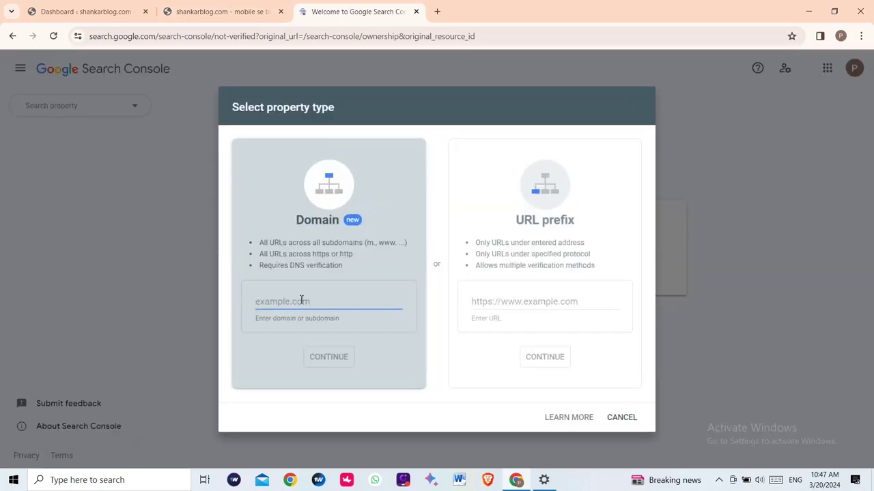
pyautogui.click(207, 10)
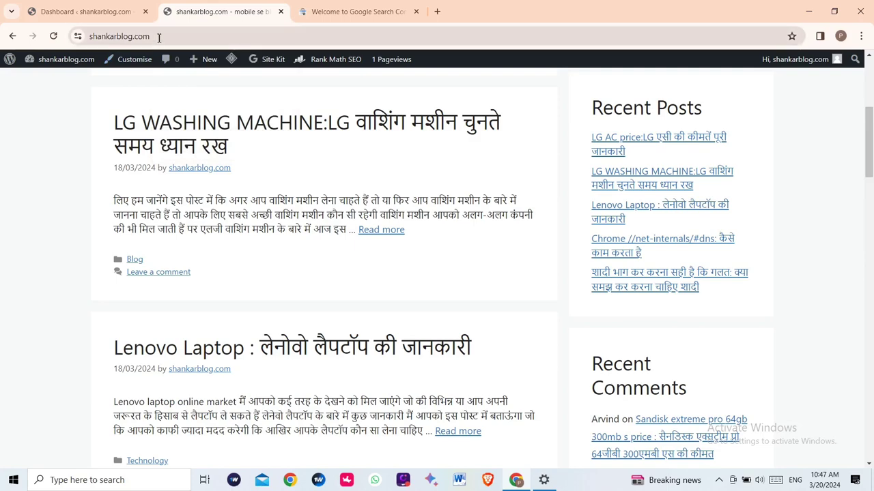
pyautogui.moveTo(157, 36); pyautogui.dragTo(91, 36)
pyautogui.rightClick(100, 38)
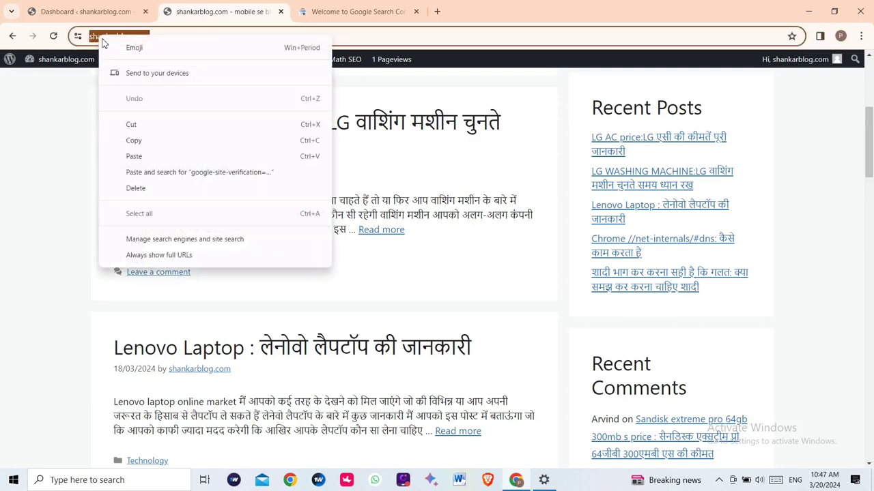
pyautogui.click(145, 145)
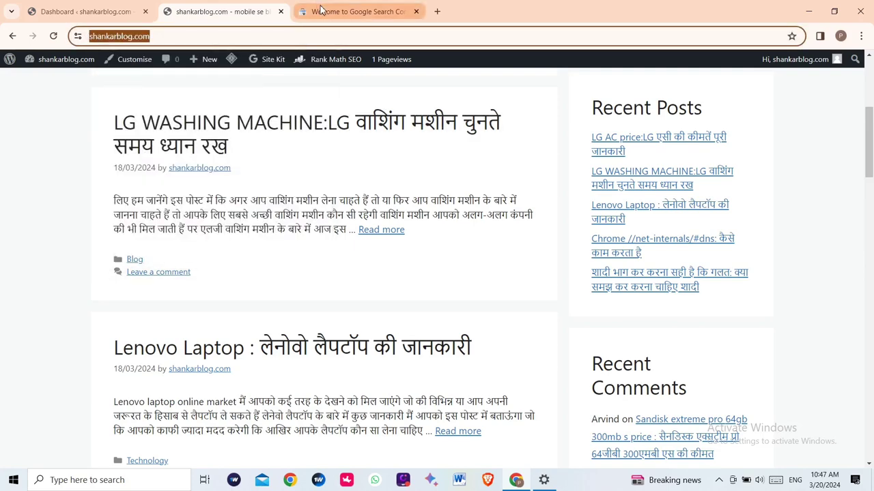
# Step: Paste the copied address as the Domain property, trim it to shankarblog.com and continue to ownership verification
pyautogui.click(321, 10)
pyautogui.click(284, 300)
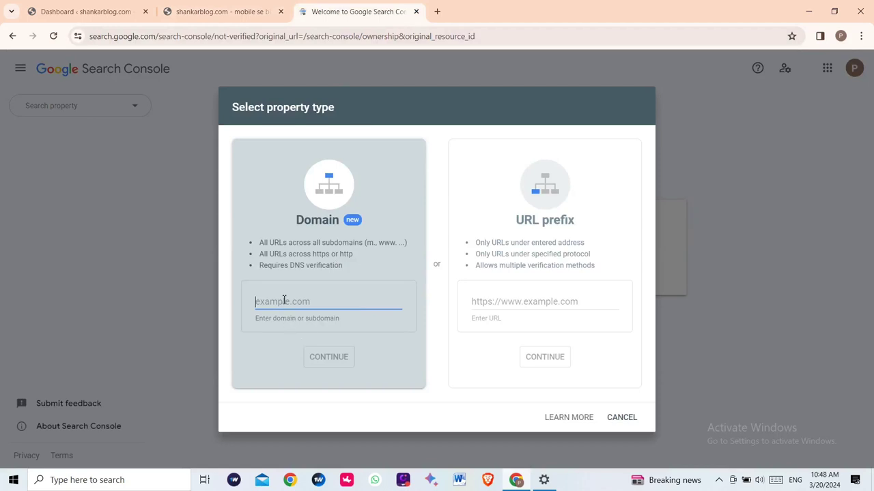
pyautogui.rightClick(284, 301)
pyautogui.click(314, 171)
pyautogui.click(287, 300)
pyautogui.press('BackSpace')
pyautogui.press('BackSpace')
pyautogui.press('BackSpace')
pyautogui.press('BackSpace')
pyautogui.press('BackSpace')
pyautogui.press('BackSpace')
pyautogui.press('BackSpace')
pyautogui.press('BackSpace')
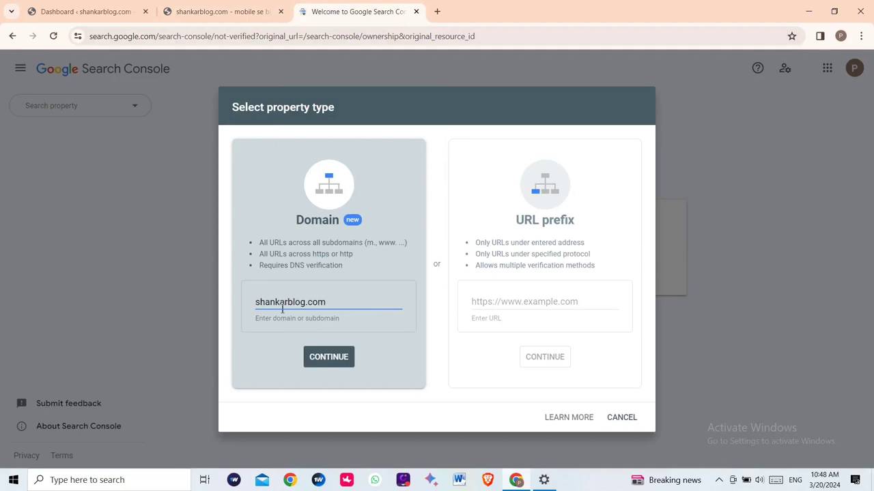
pyautogui.click(328, 357)
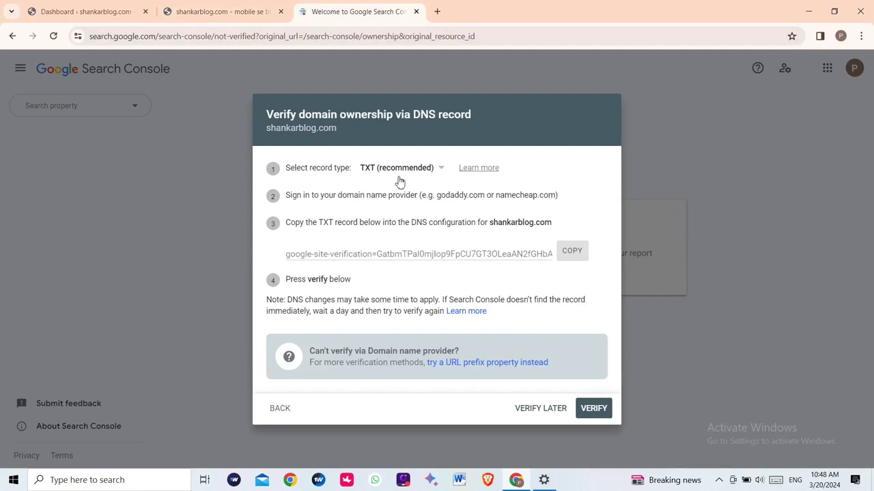
# Step: Copy the TXT verification record and log in to the Hostinger account in a new browser tab
pyautogui.click(579, 252)
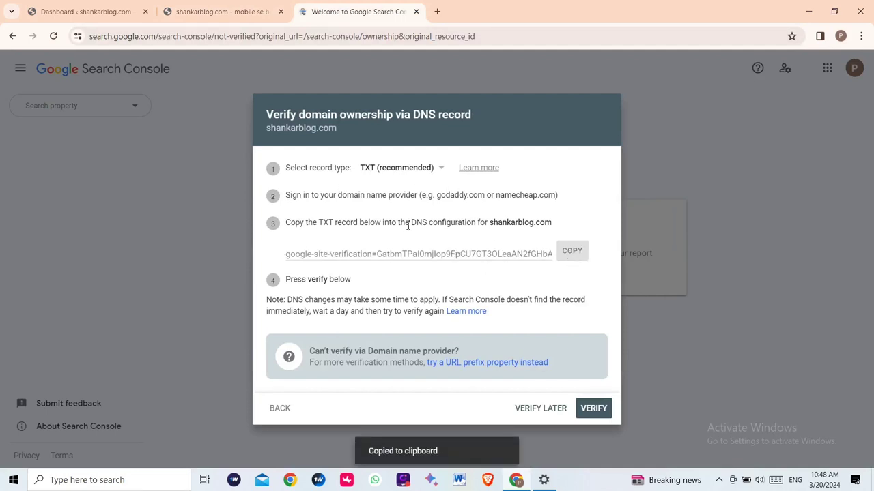
pyautogui.click(436, 11)
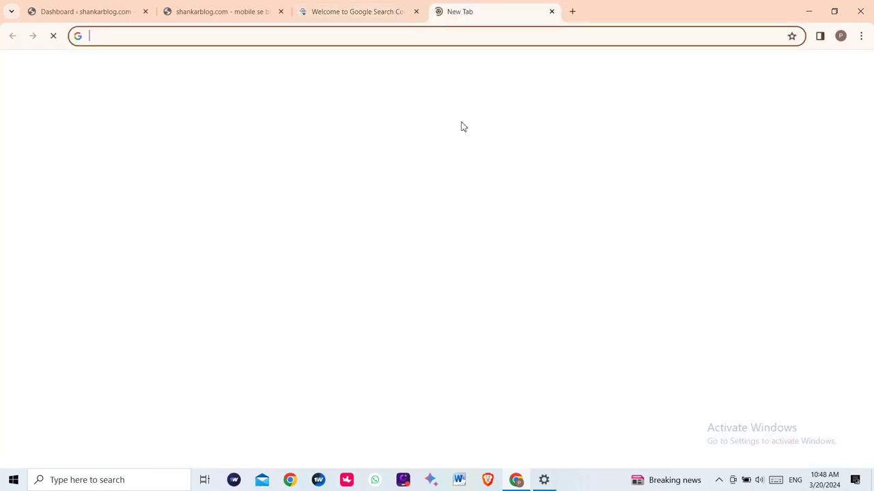
pyautogui.click(331, 230)
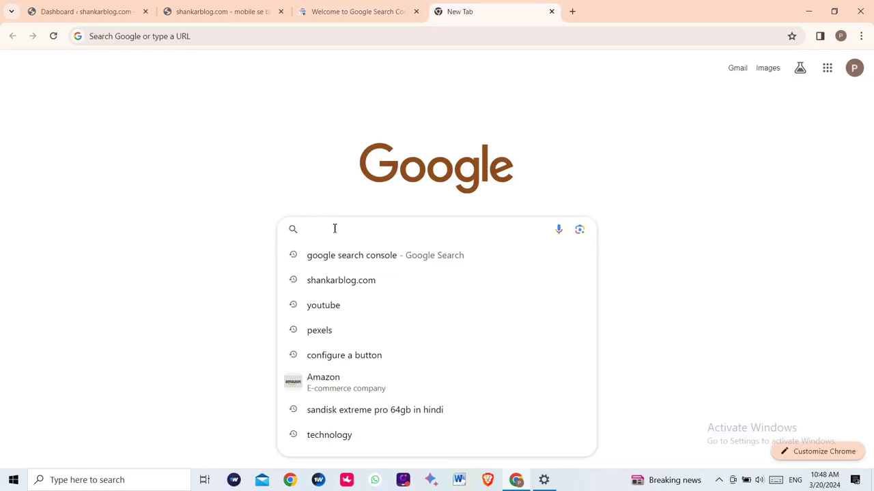
pyautogui.write('h')
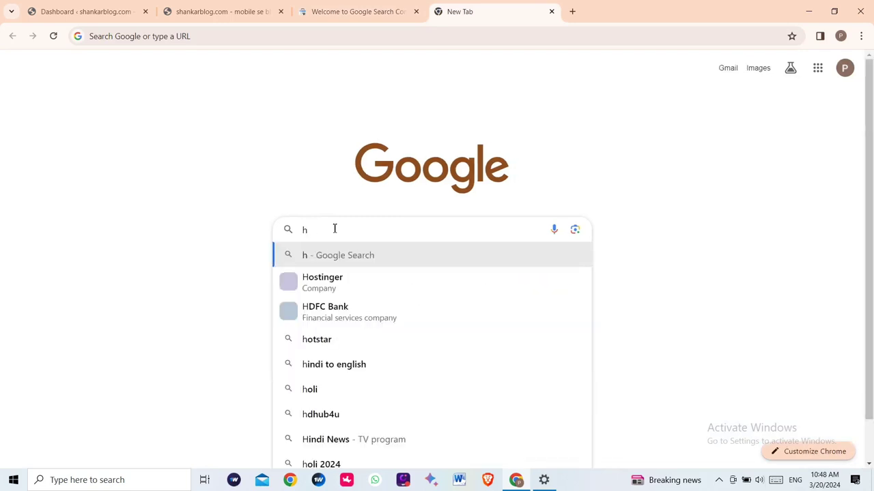
pyautogui.click(331, 277)
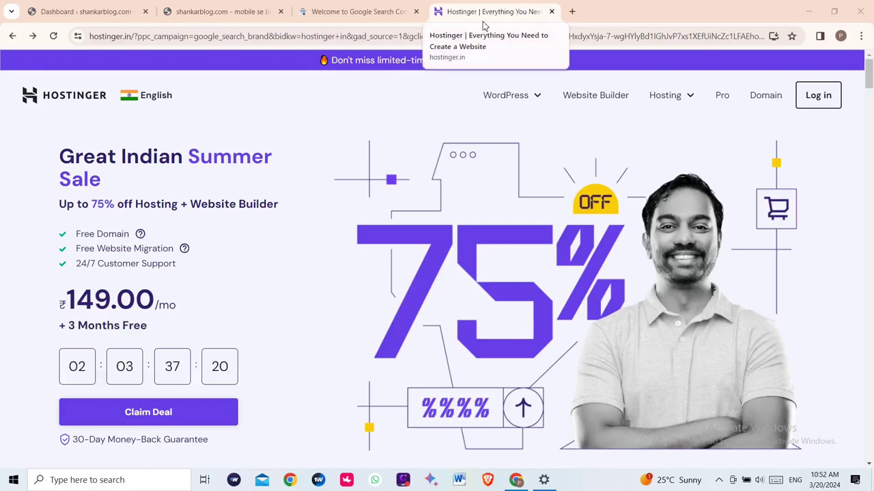
pyautogui.click(808, 99)
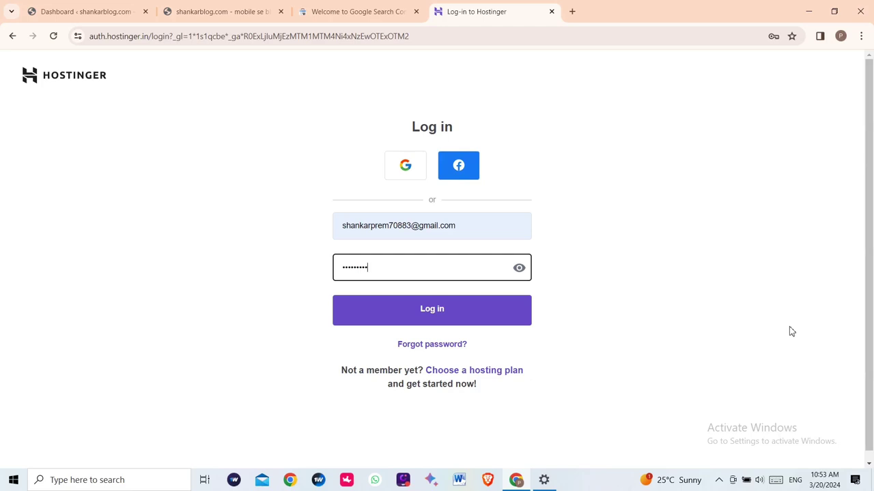
pyautogui.click(455, 316)
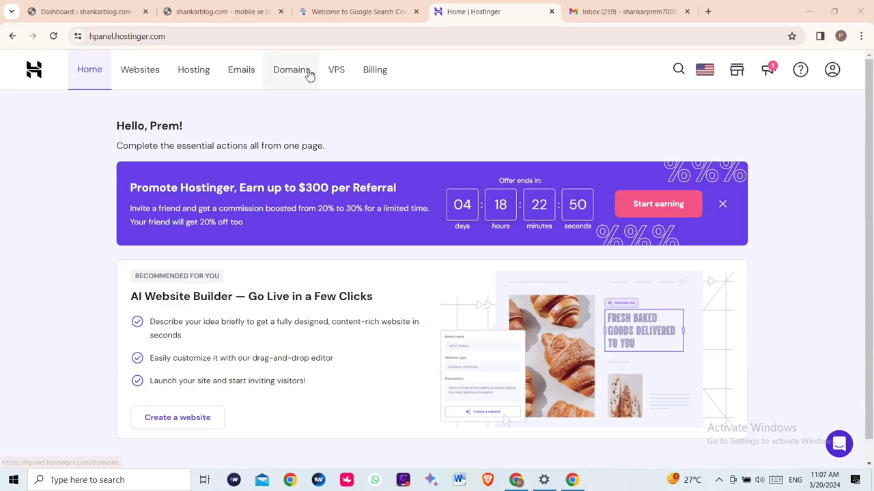
# Step: Open the DNS / Nameservers settings of the shankarblog.com domain at the DNS record management section
pyautogui.click(277, 71)
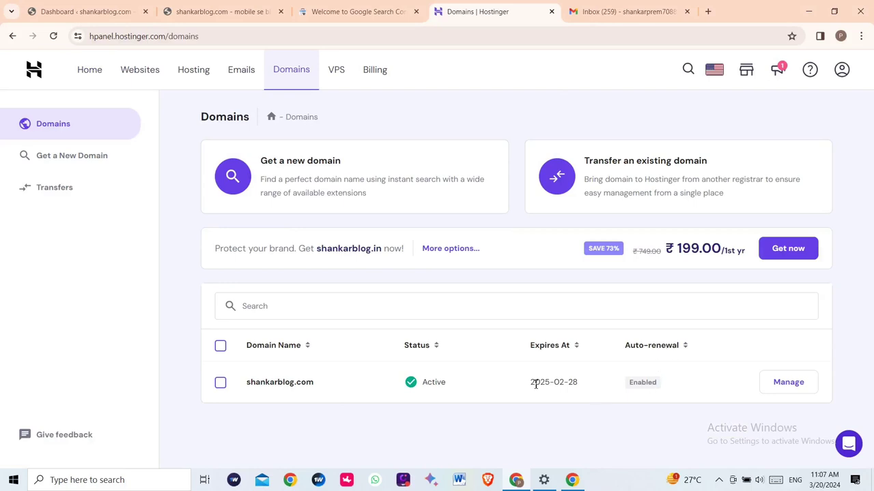
pyautogui.tripleClick(577, 384)
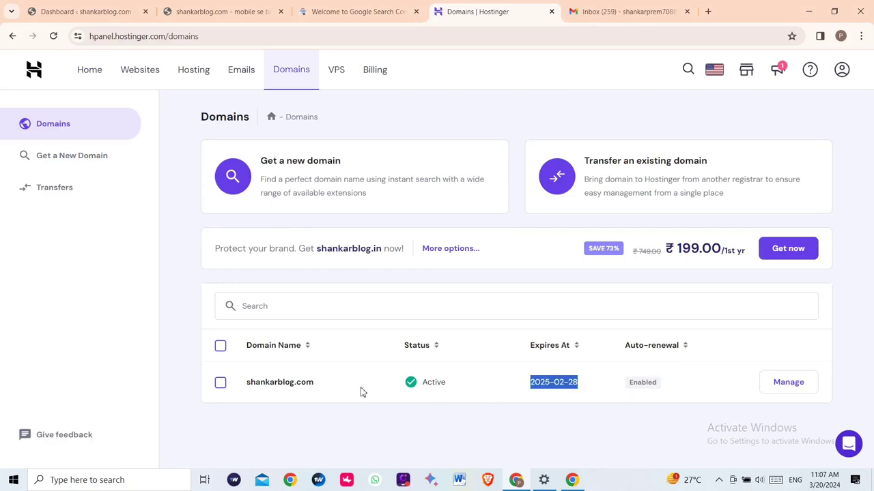
pyautogui.click(284, 384)
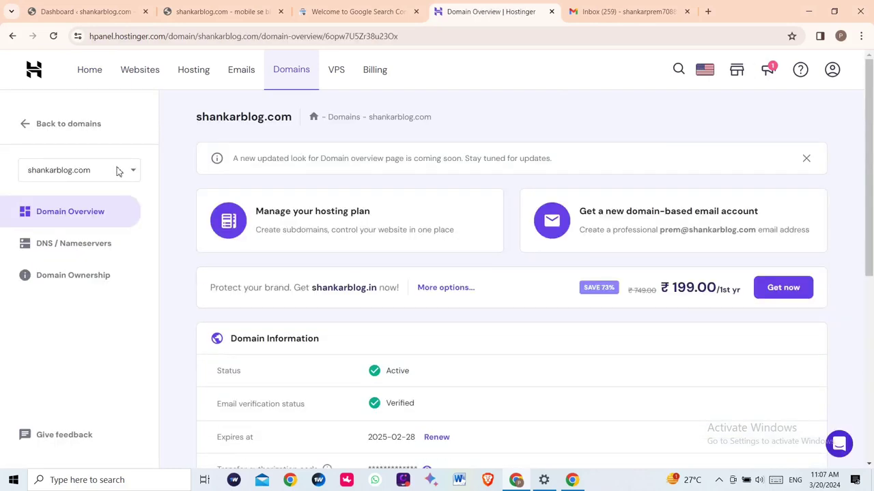
pyautogui.scroll(-1, 88, 250)
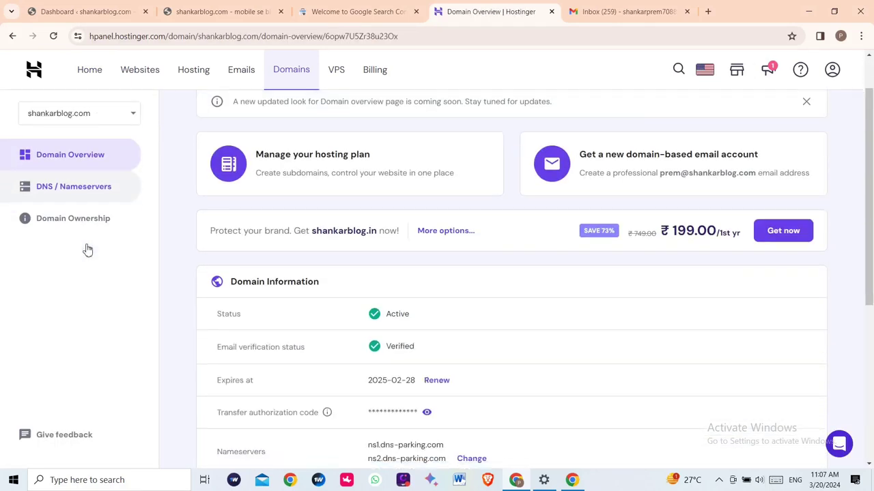
pyautogui.click(92, 186)
pyautogui.scroll(-3, 468, 252)
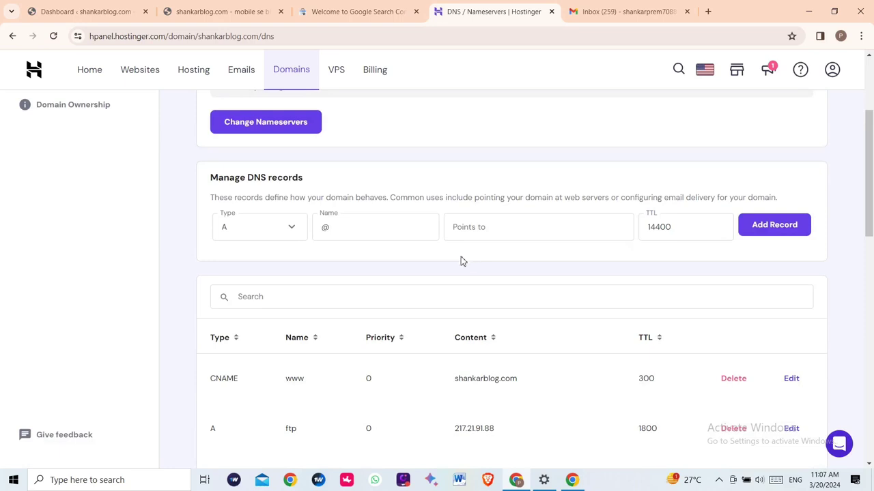
# Step: Add a TXT DNS record for @, pasting the verification token copied again from Search Console as the TXT value
pyautogui.click(291, 230)
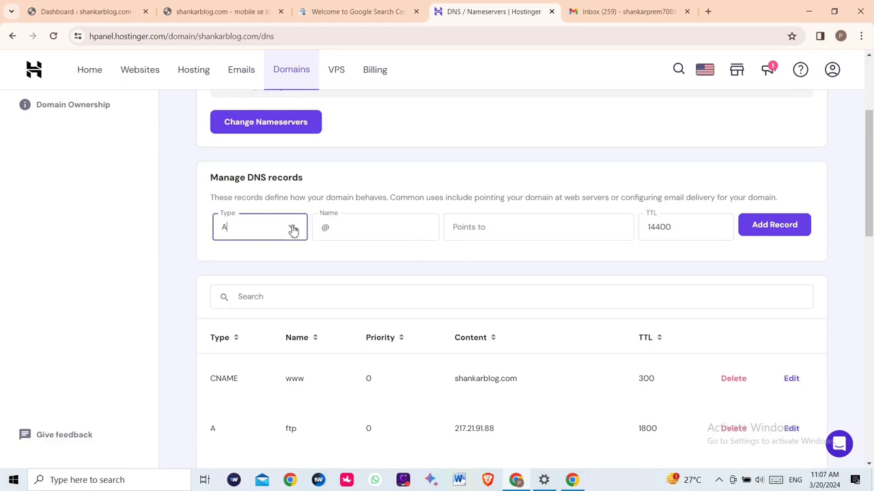
pyautogui.click(245, 421)
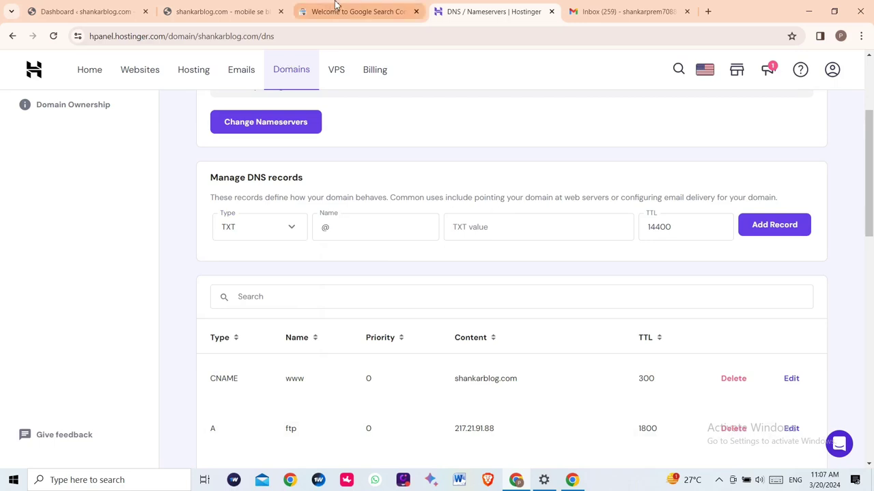
pyautogui.click(215, 8)
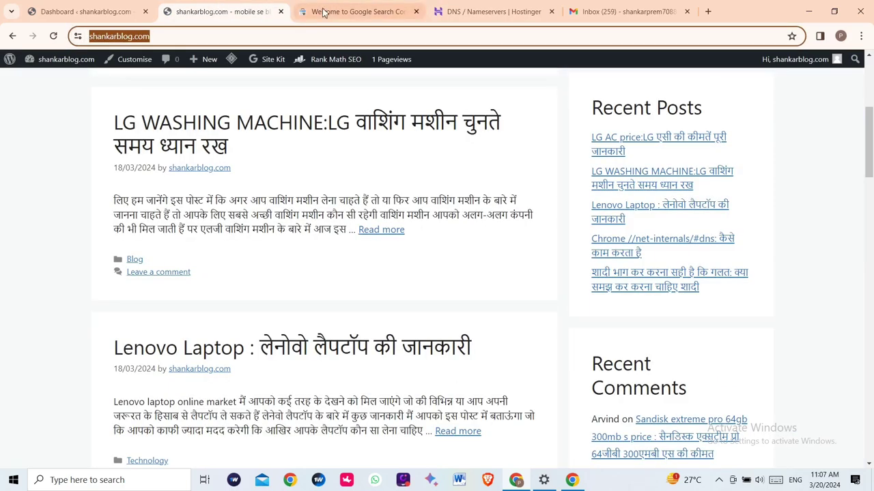
pyautogui.click(356, 15)
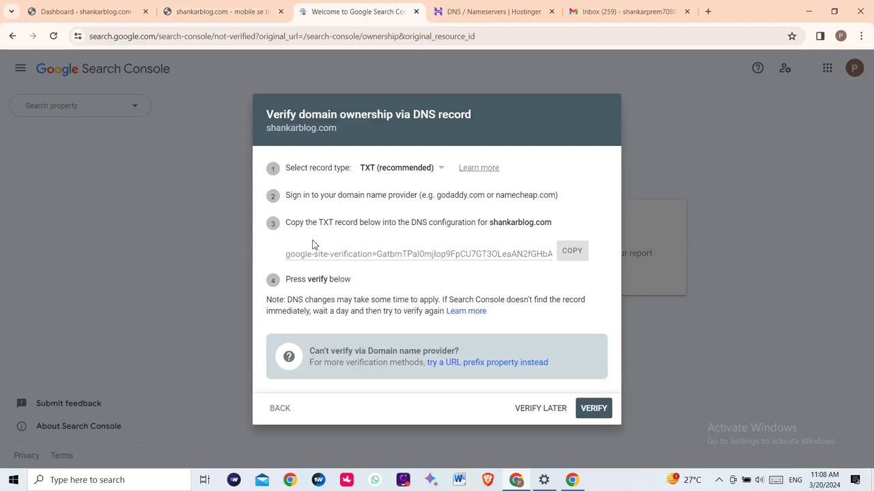
pyautogui.click(571, 254)
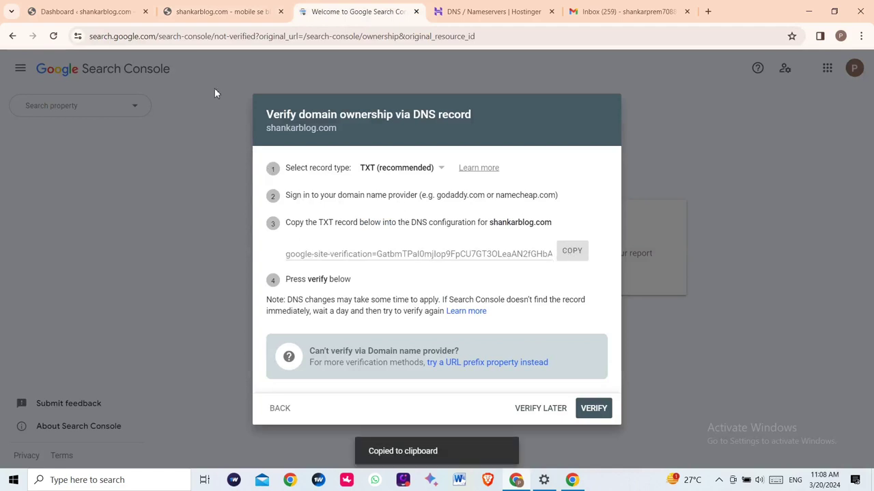
pyautogui.click(527, 10)
pyautogui.click(476, 228)
pyautogui.rightClick(475, 228)
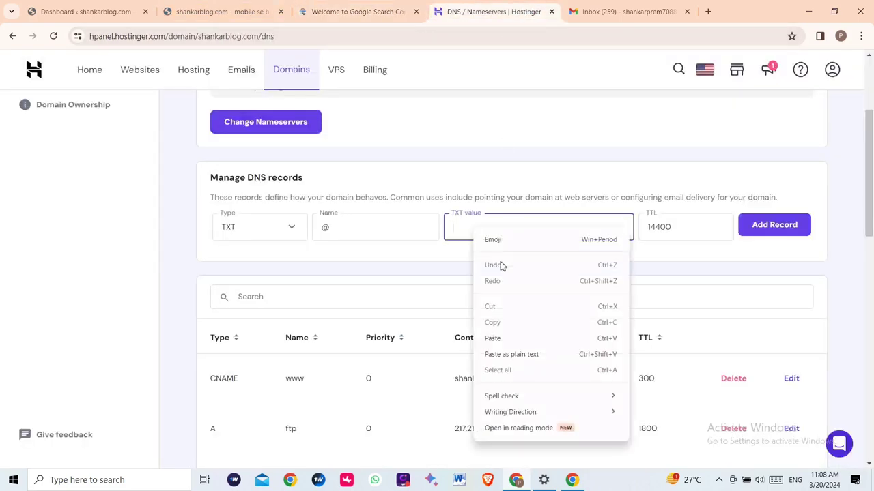
pyautogui.click(492, 339)
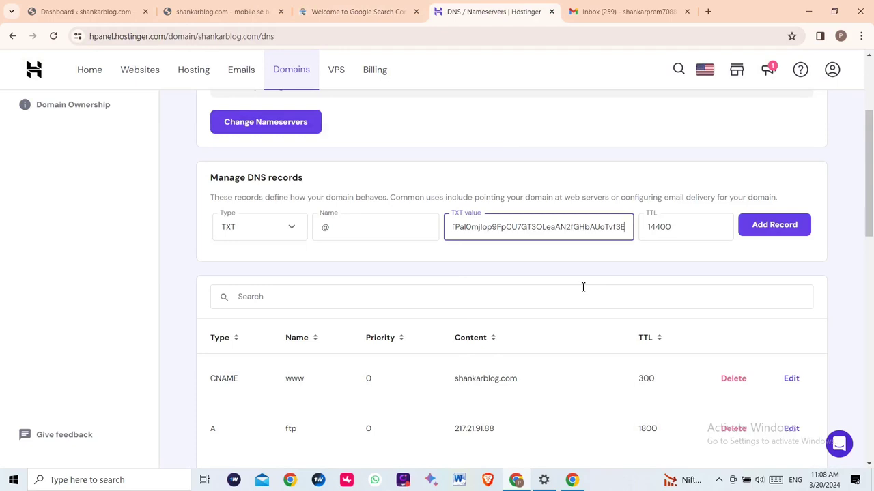
pyautogui.click(768, 233)
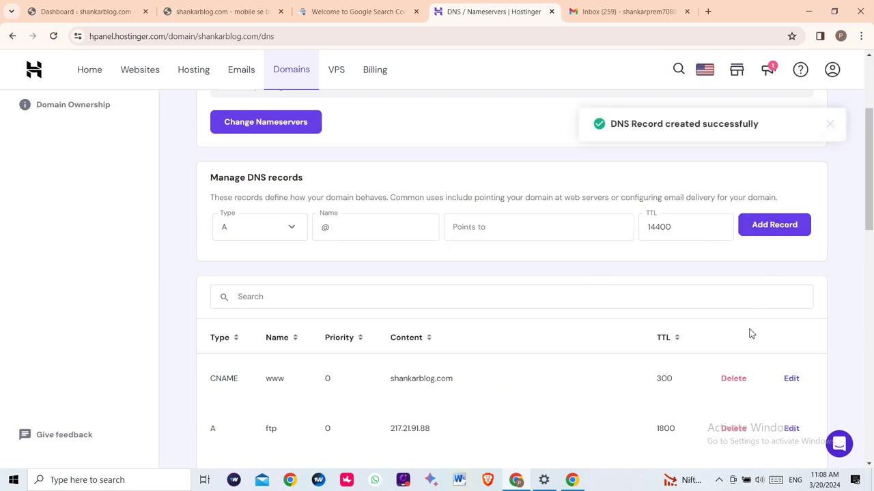
# Step: Look through the domain's DNS record list for the new TXT site-verification entry
pyautogui.scroll(-2, 749, 333)
pyautogui.scroll(-3, 751, 334)
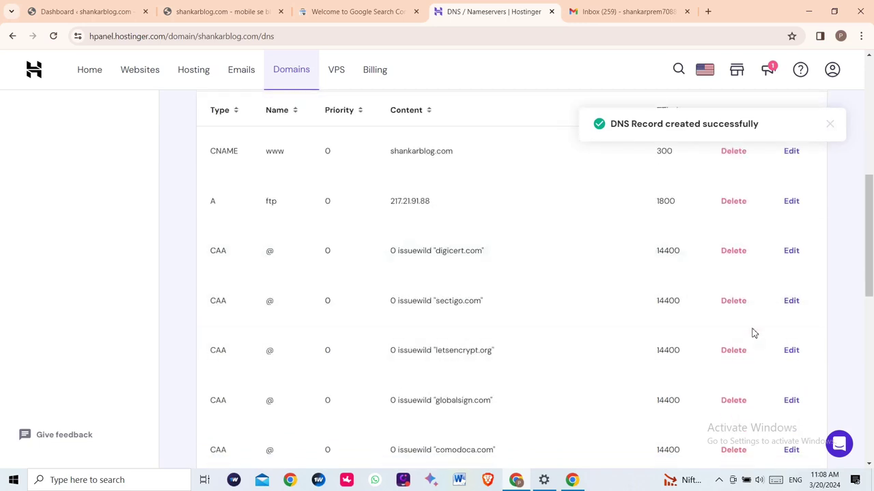
pyautogui.scroll(-1, 753, 333)
pyautogui.scroll(3, 753, 333)
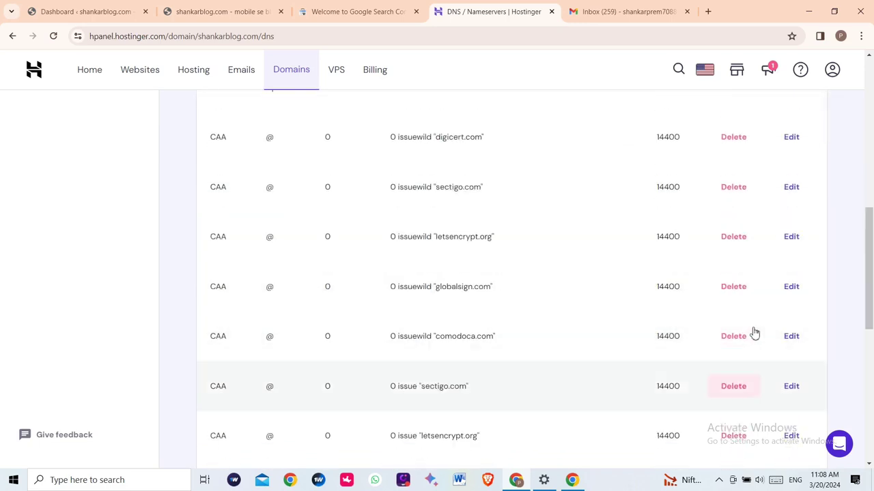
pyautogui.scroll(1, 754, 333)
pyautogui.scroll(2, 753, 333)
pyautogui.scroll(-1, 754, 331)
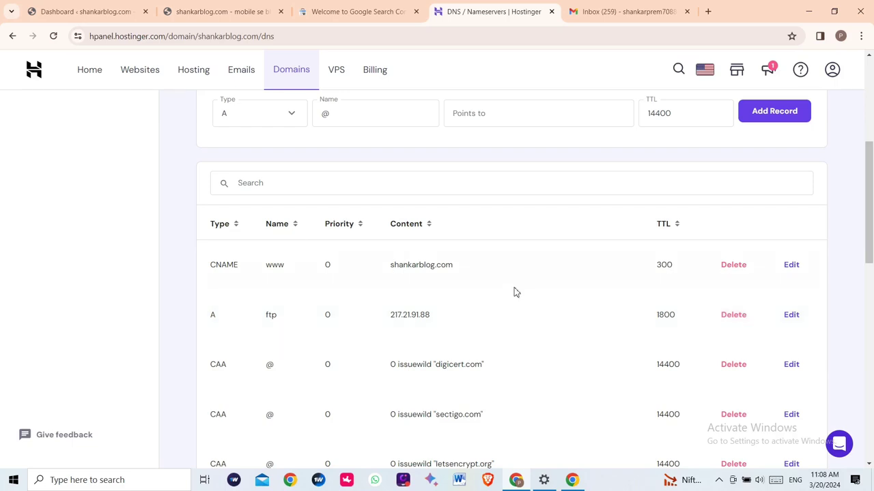
pyautogui.scroll(-1, 592, 288)
pyautogui.scroll(-6, 580, 297)
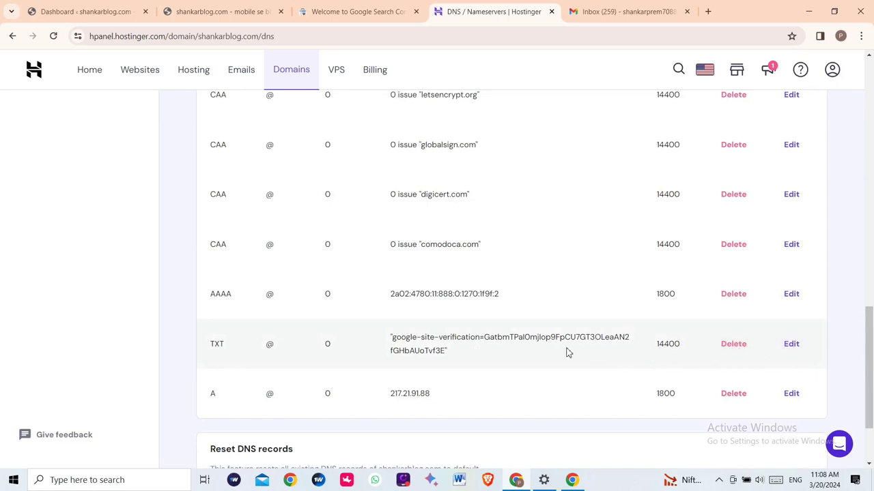
pyautogui.scroll(-2, 226, 339)
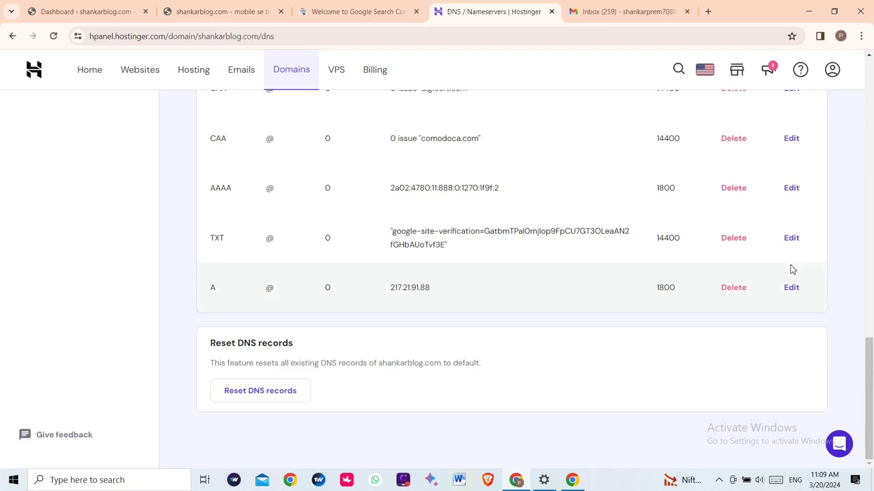
pyautogui.scroll(1, 792, 271)
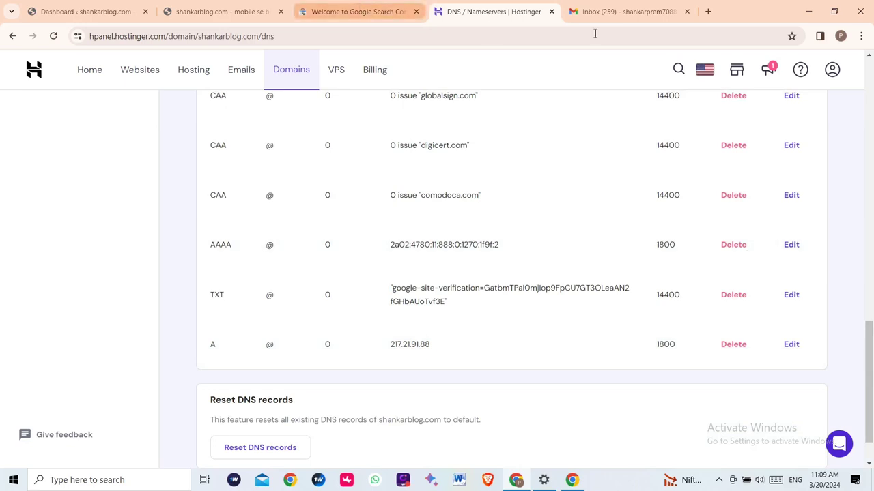
# Step: Return to Search Console and verify ownership of shankarblog.com through the DNS record
pyautogui.click(372, 8)
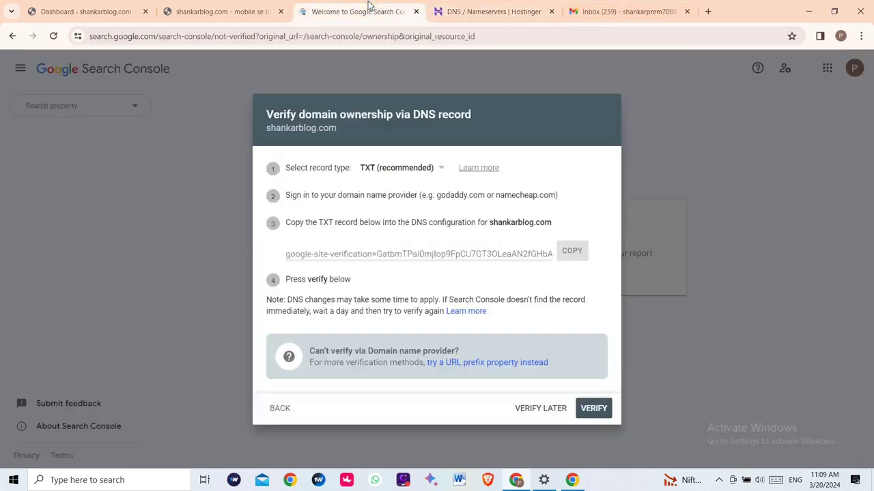
pyautogui.click(593, 410)
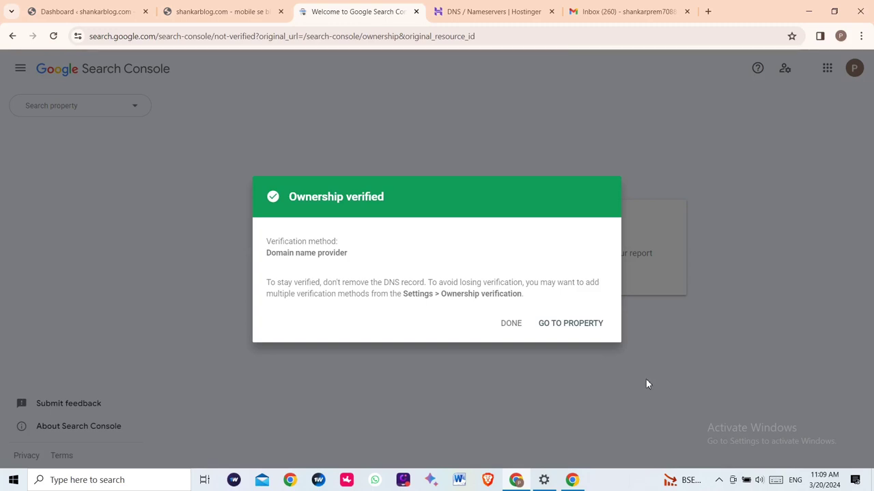
# Step: Close the ownership confirmation, reload Search Console, and open the property type choices for adding a property
pyautogui.click(511, 325)
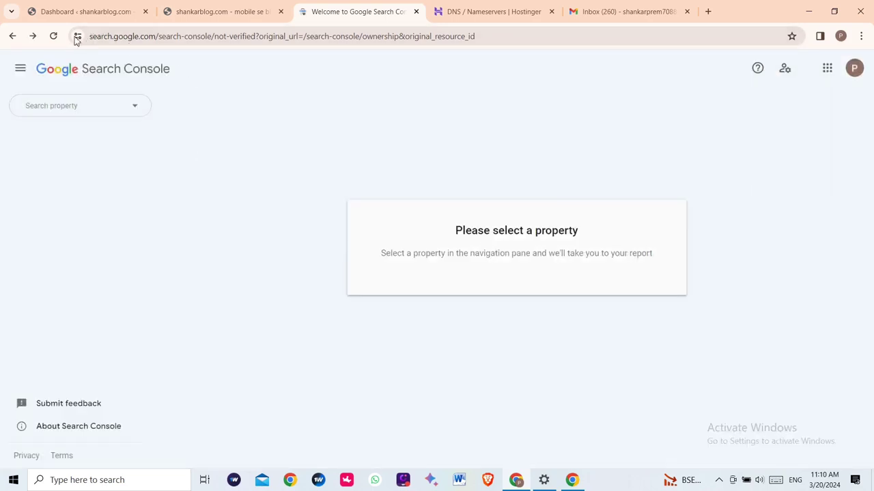
pyautogui.click(53, 35)
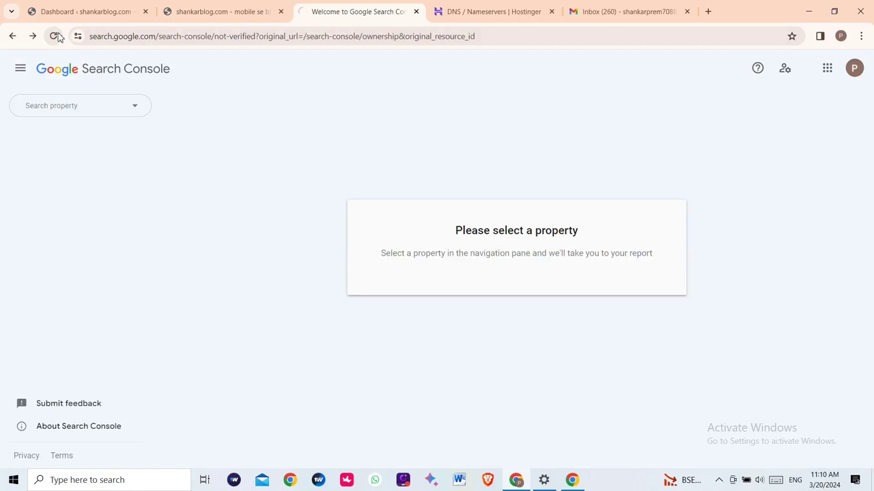
pyautogui.click(135, 106)
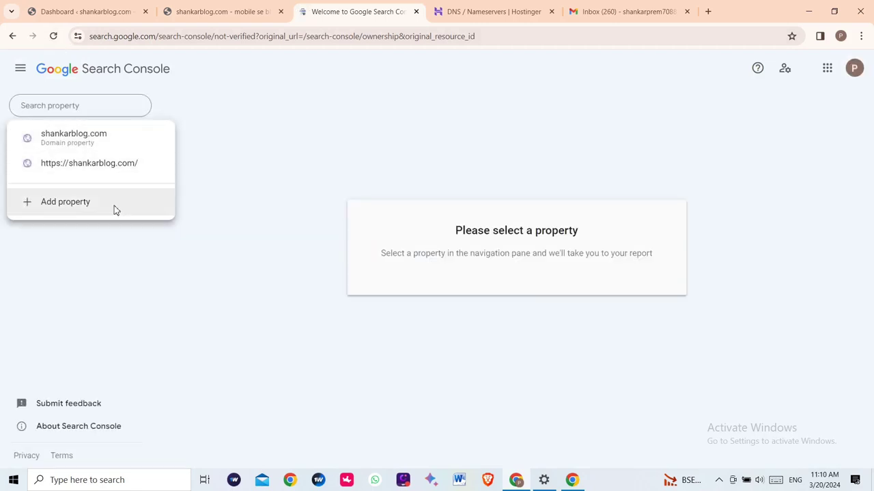
pyautogui.click(114, 204)
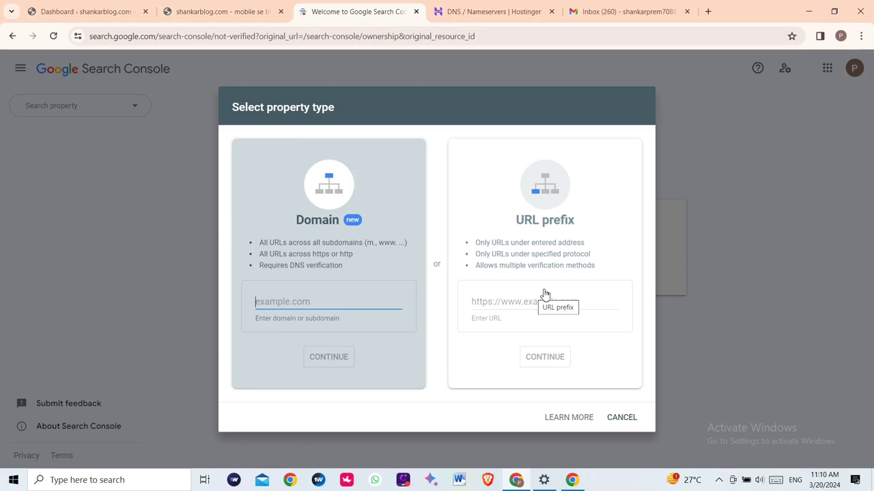
pyautogui.hotkey('ctrl', 't')
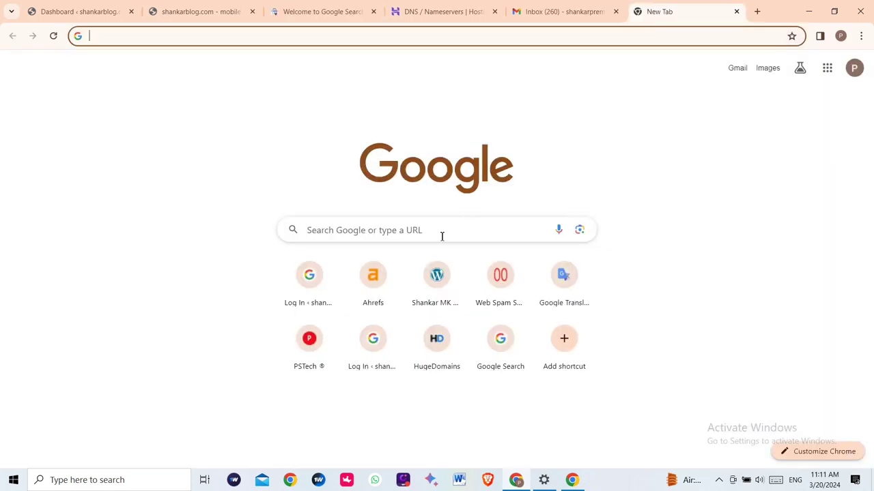
pyautogui.click(442, 232)
pyautogui.click(396, 284)
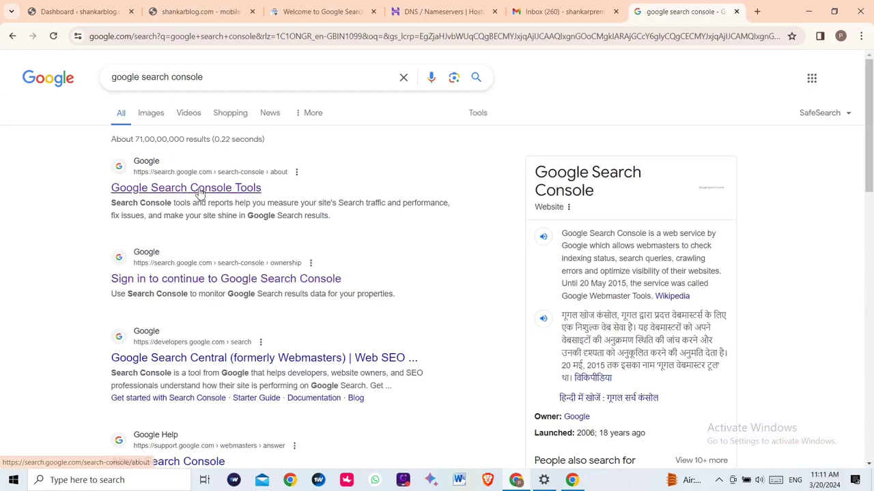
pyautogui.click(200, 189)
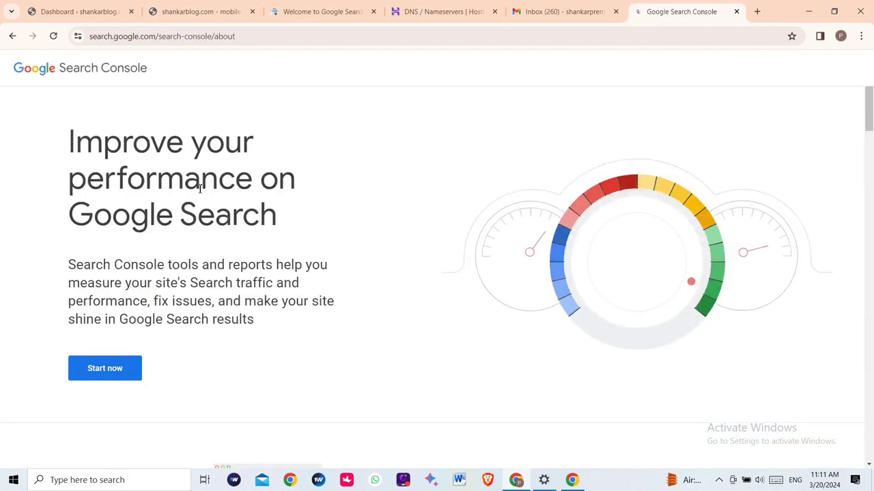
pyautogui.click(99, 369)
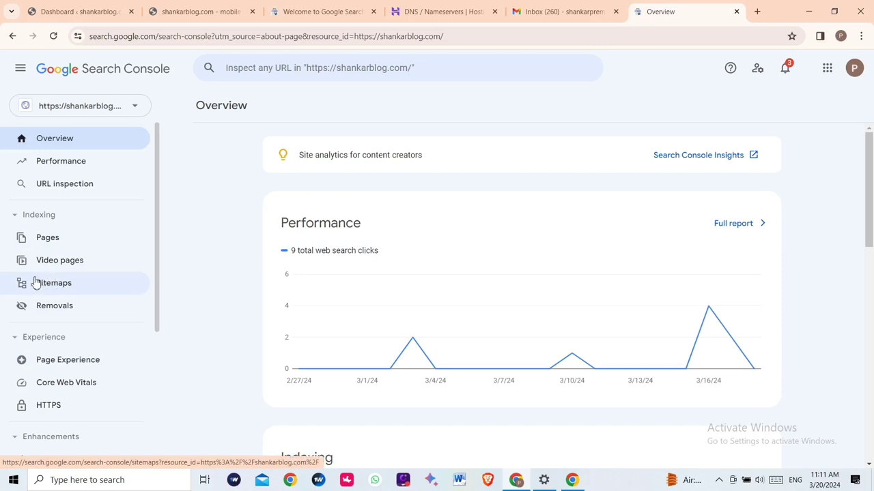
pyautogui.click(62, 286)
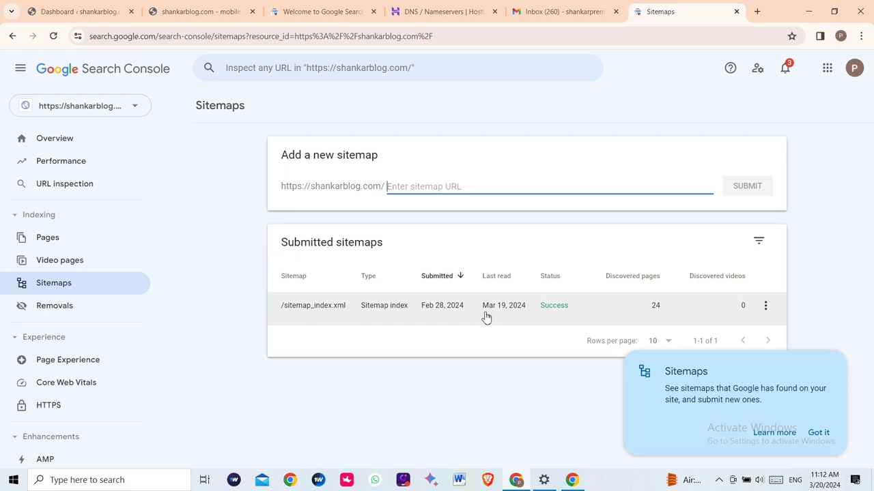
# Step: Open the XML sitemap from the Yoast SEO site features in the WordPress admin and copy its URL
pyautogui.click(56, 11)
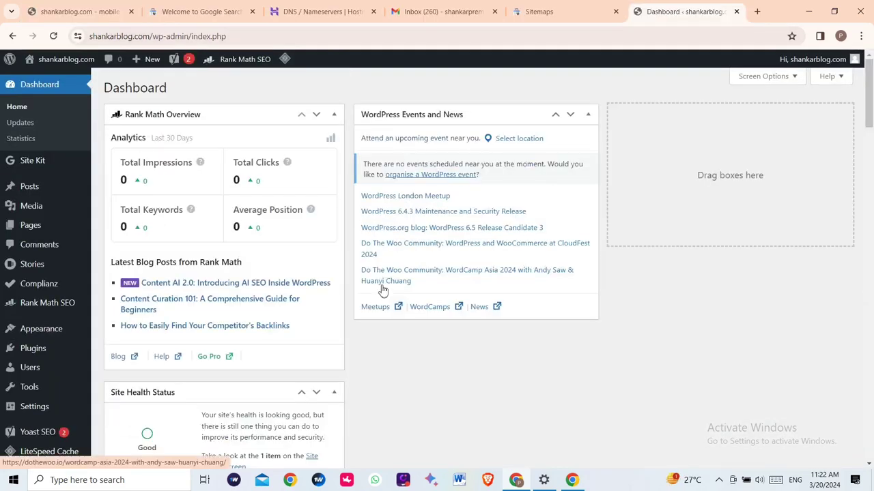
pyautogui.click(33, 434)
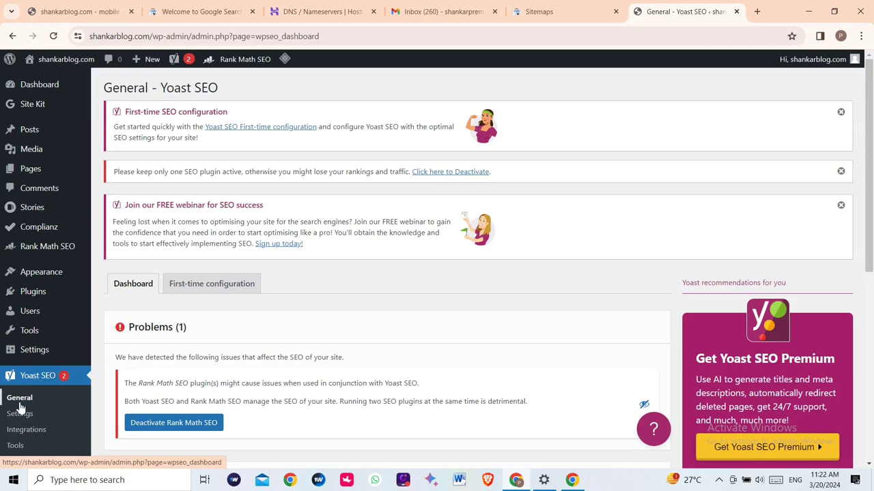
pyautogui.click(19, 414)
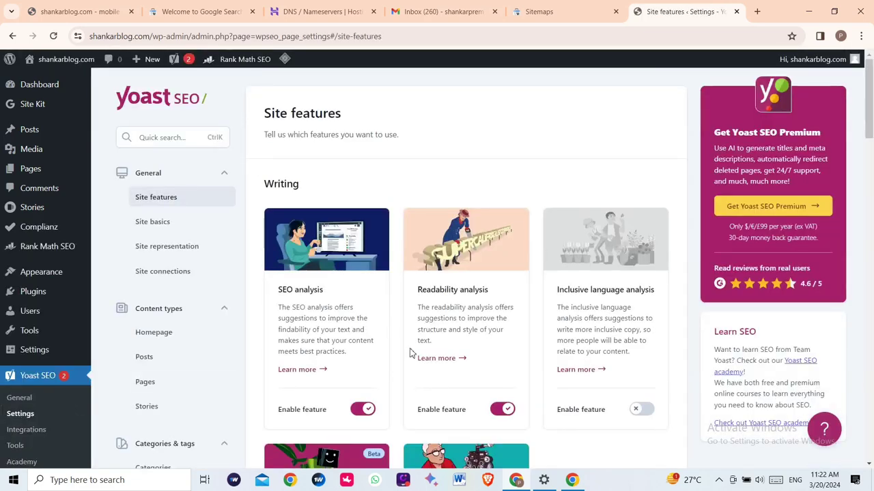
pyautogui.scroll(-10, 419, 375)
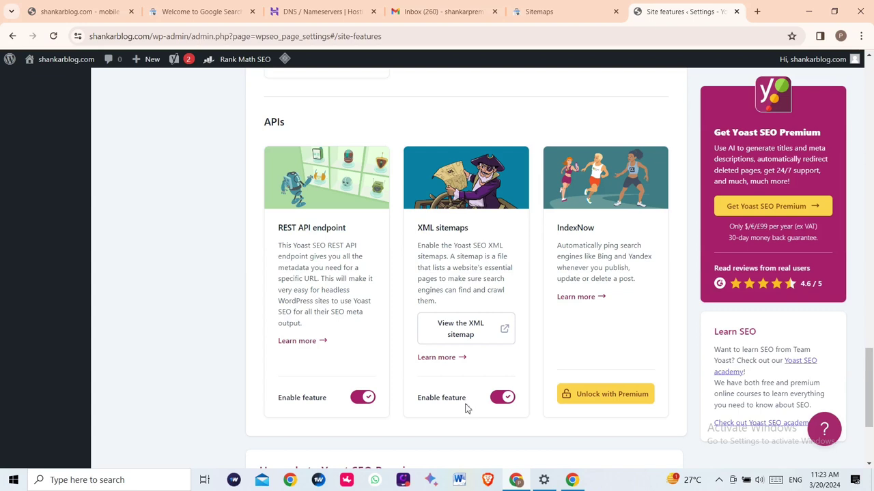
pyautogui.click(460, 331)
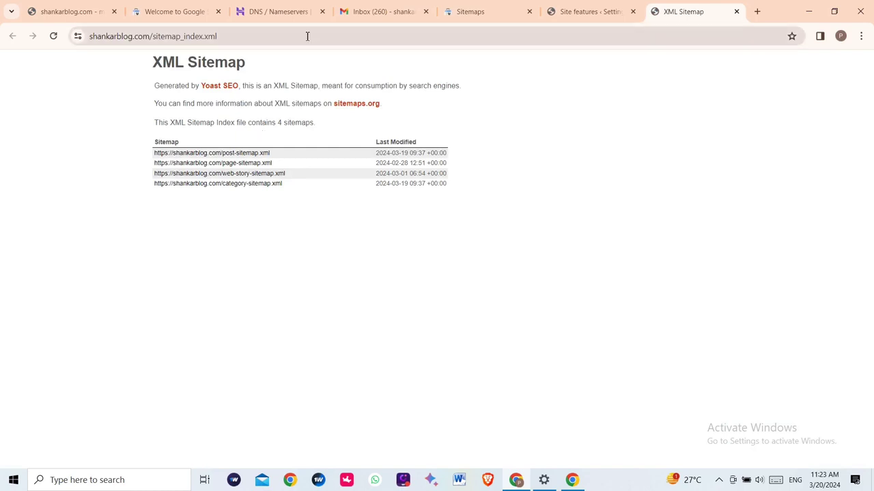
pyautogui.moveTo(289, 37); pyautogui.dragTo(91, 36)
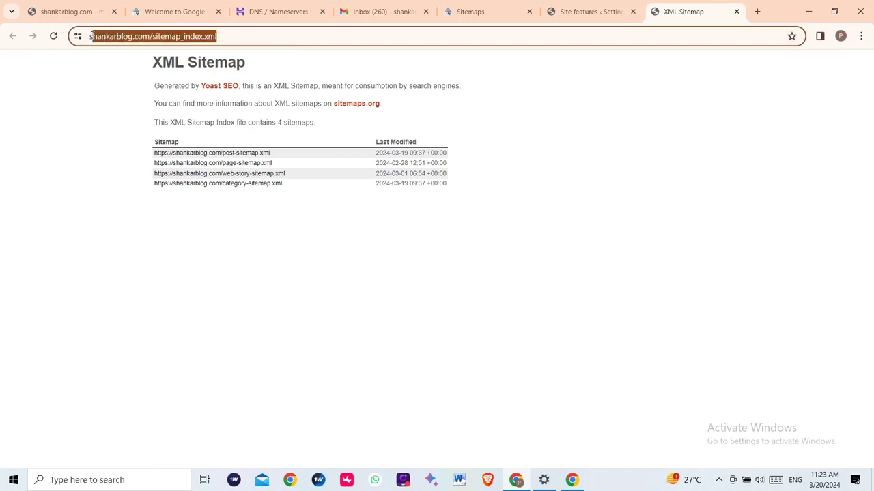
pyautogui.rightClick(139, 46)
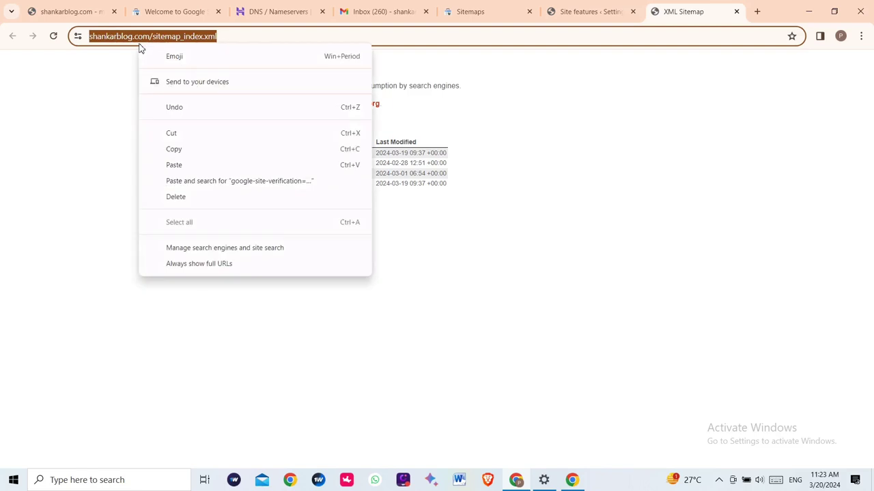
pyautogui.click(179, 148)
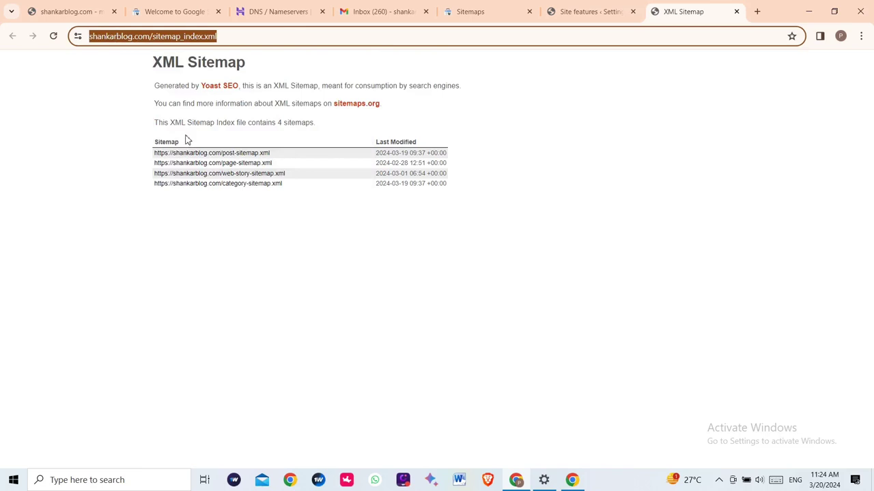
pyautogui.click(464, 9)
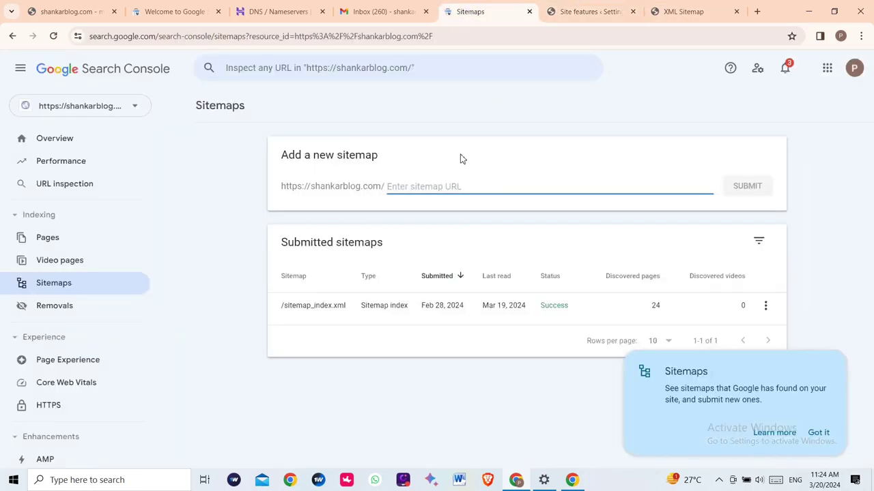
pyautogui.rightClick(423, 183)
pyautogui.click(445, 292)
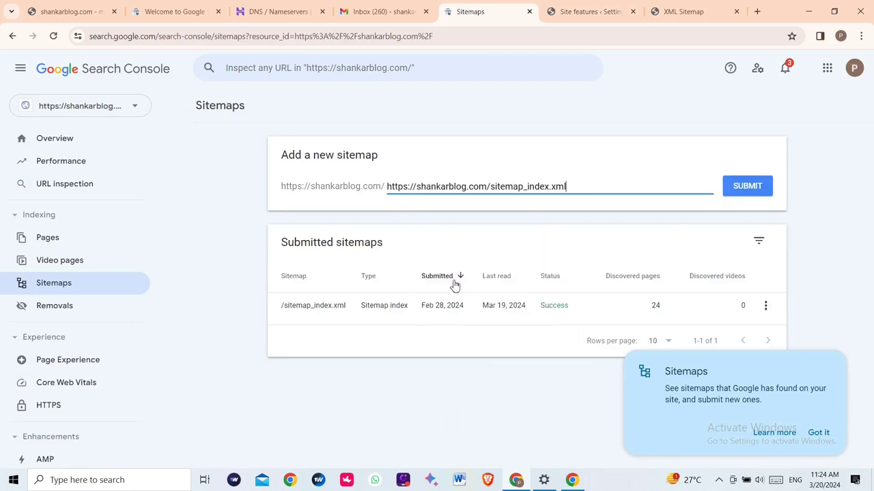
pyautogui.click(761, 188)
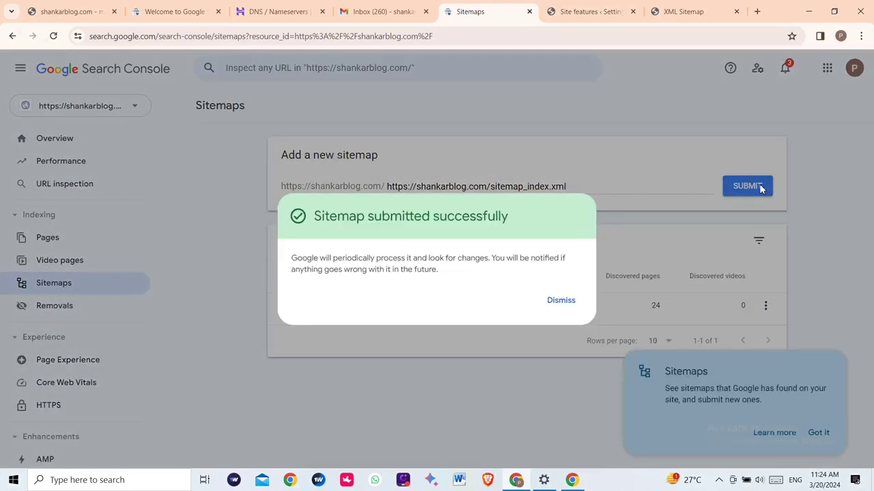
pyautogui.click(567, 299)
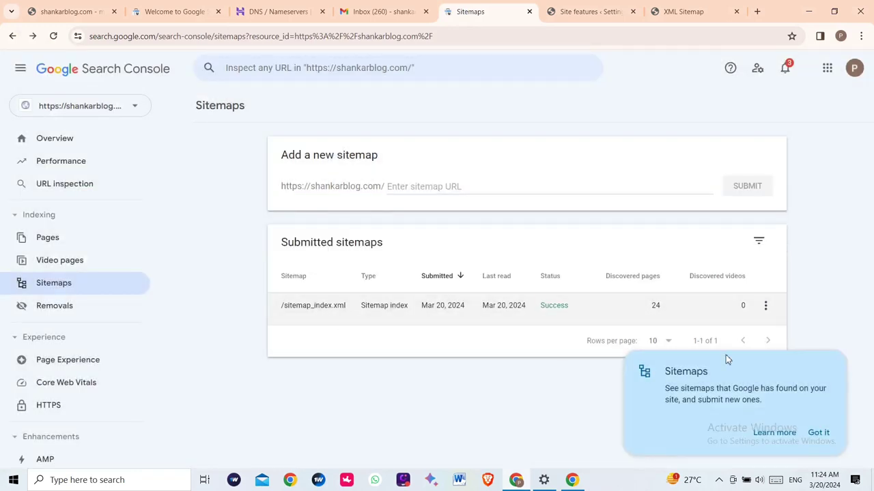
pyautogui.click(820, 434)
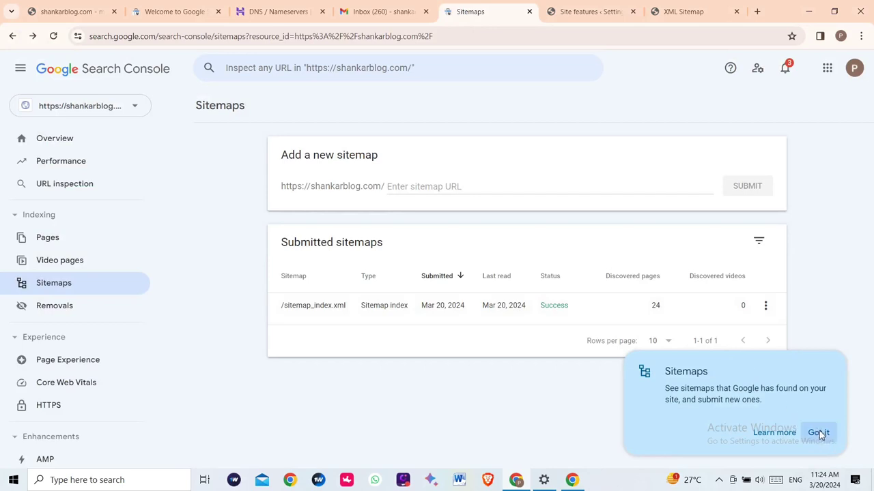
pyautogui.click(48, 140)
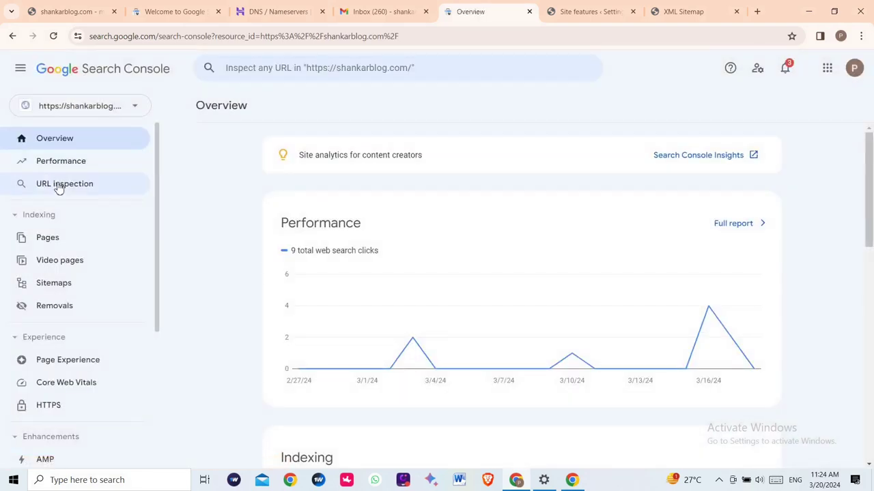
pyautogui.click(59, 186)
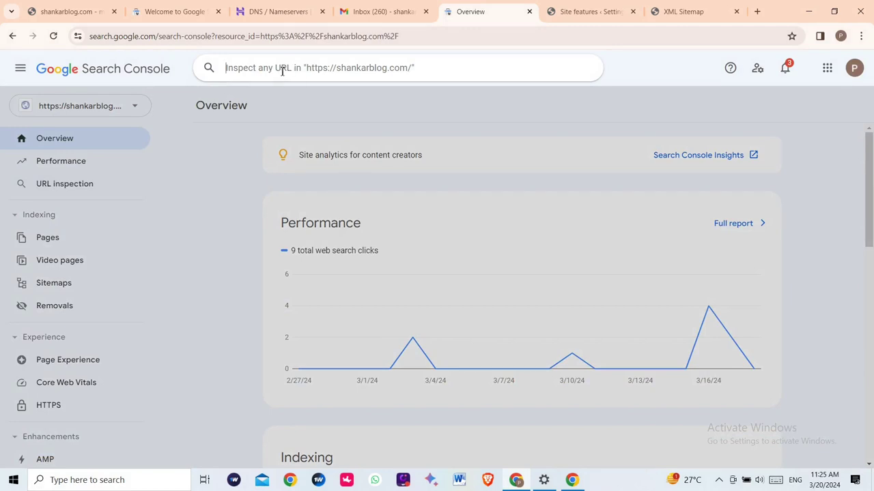
pyautogui.click(78, 12)
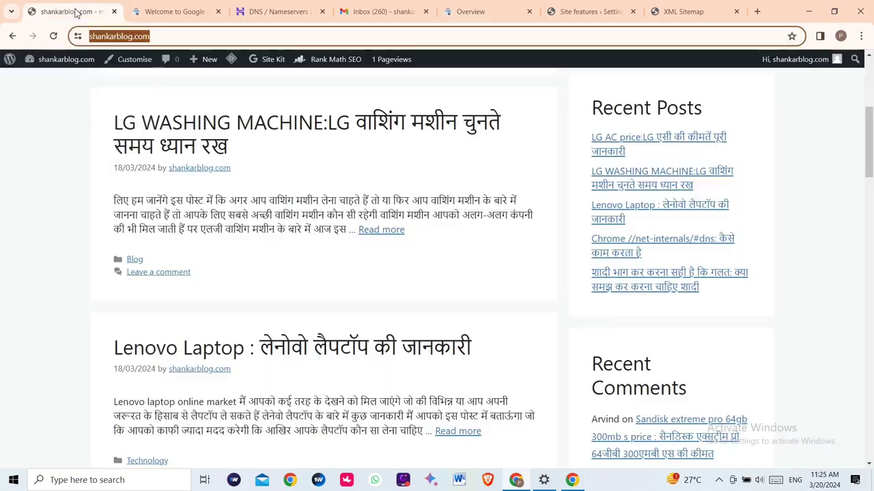
pyautogui.click(193, 34)
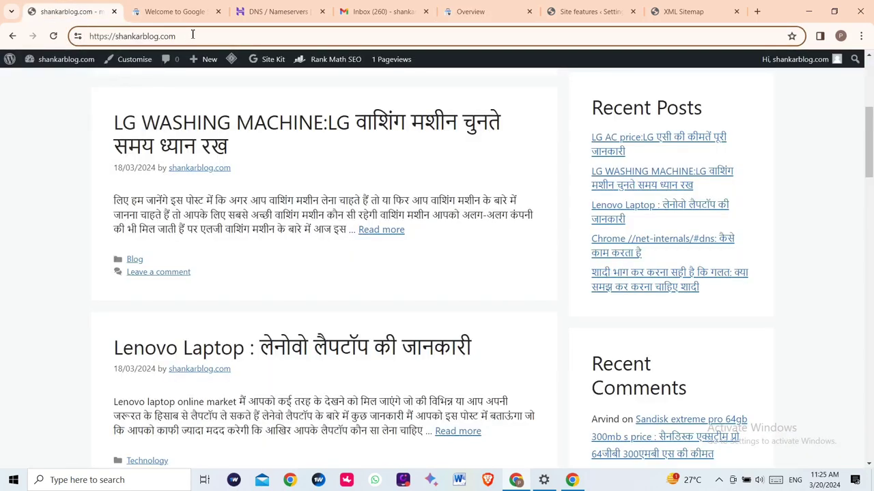
pyautogui.moveTo(176, 36); pyautogui.dragTo(89, 37)
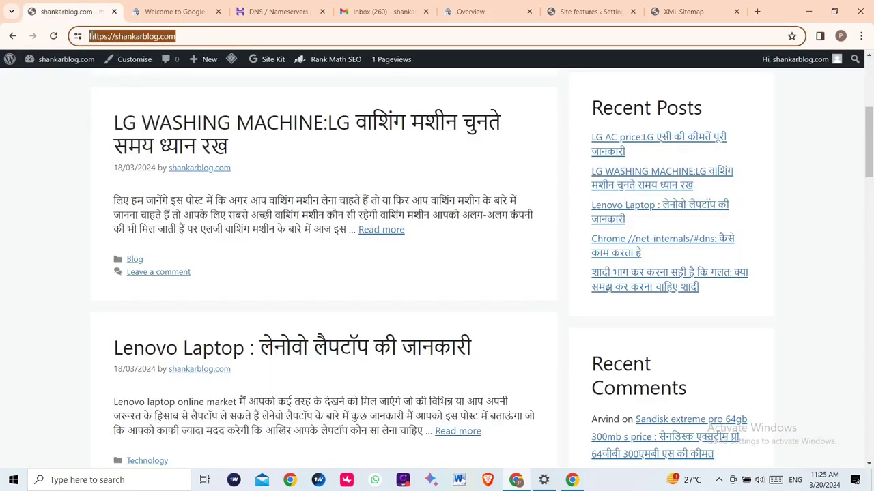
pyautogui.rightClick(91, 38)
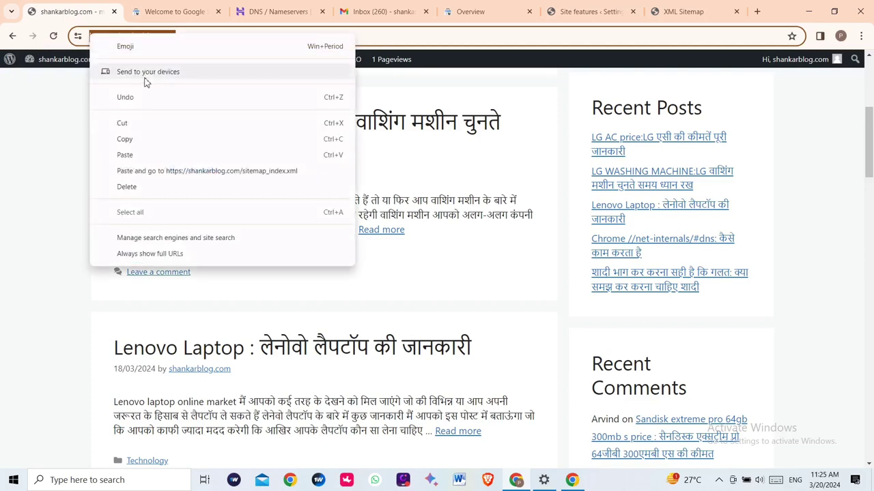
pyautogui.click(126, 139)
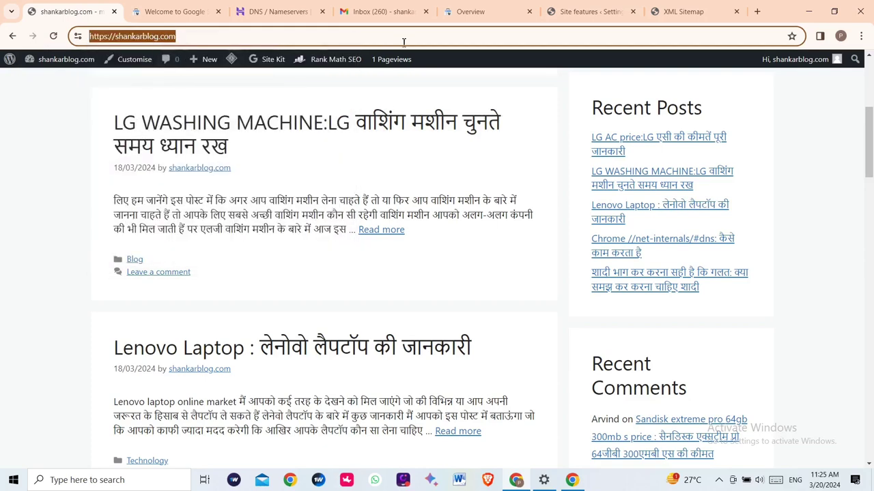
pyautogui.click(580, 11)
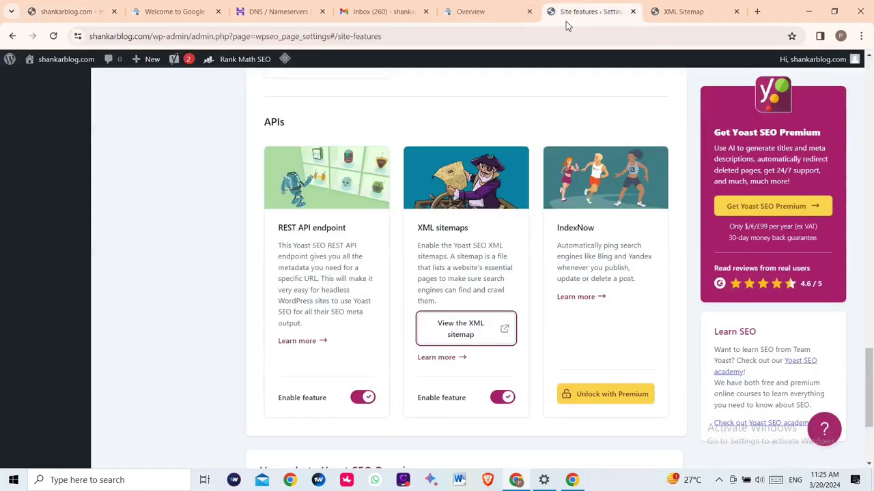
pyautogui.click(492, 12)
pyautogui.click(365, 67)
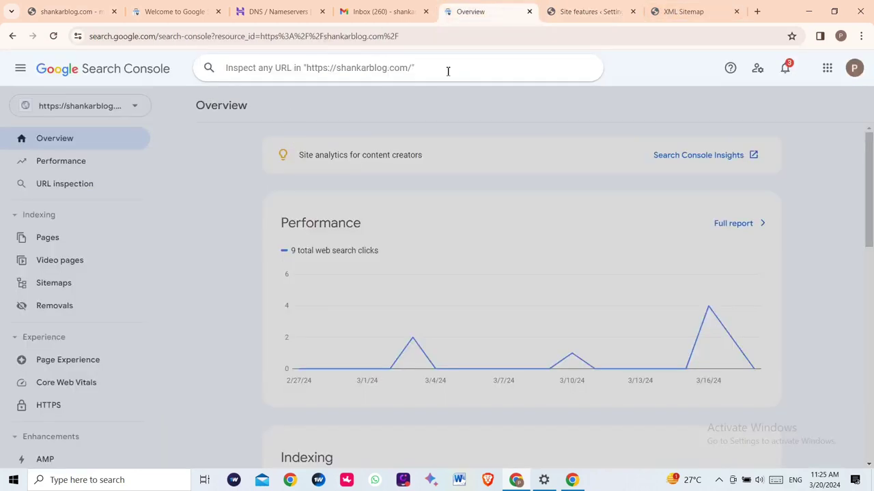
pyautogui.rightClick(239, 64)
pyautogui.click(277, 177)
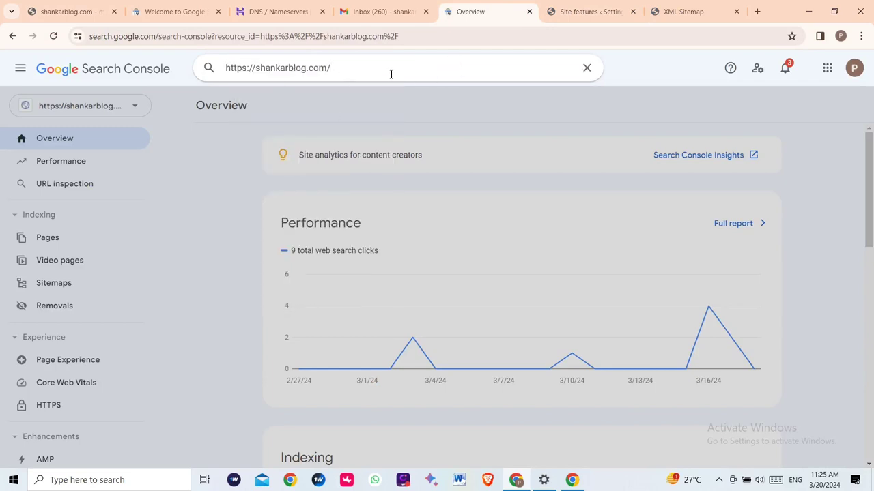
pyautogui.press('Return')
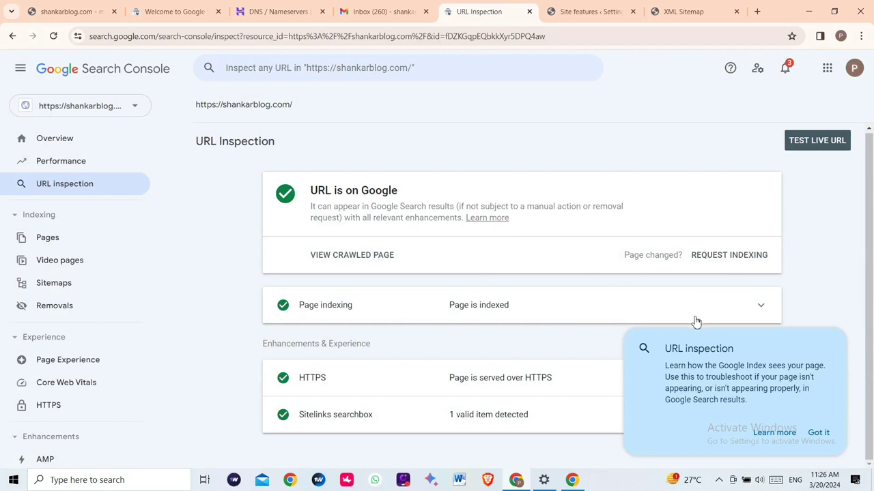
pyautogui.click(818, 433)
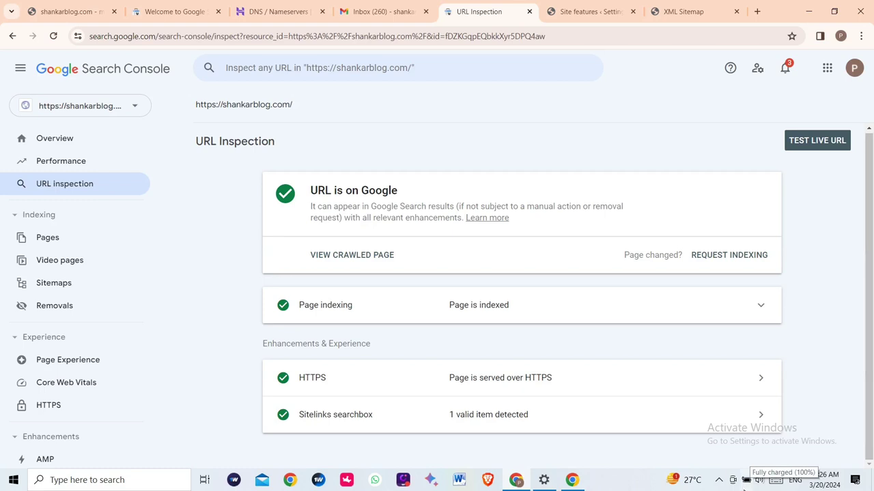
# Step: Open the details of the submitted /sitemap_index.xml and review the list of sitemaps read
pyautogui.click(102, 284)
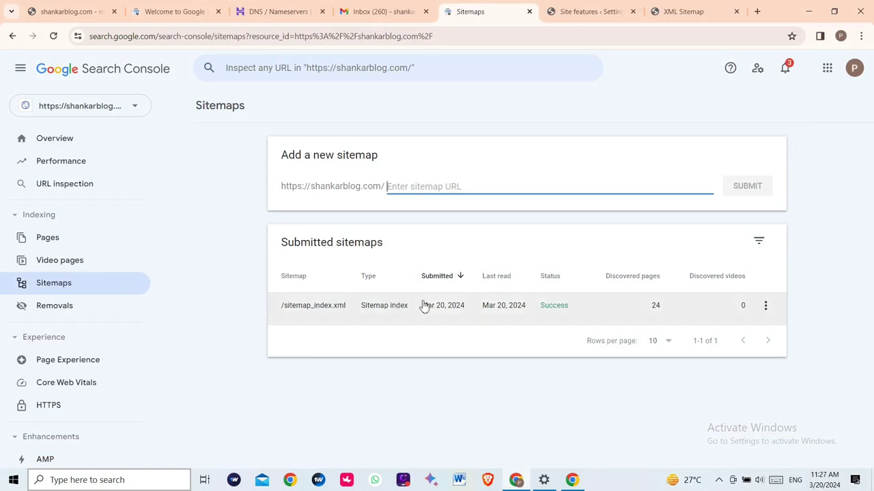
pyautogui.click(531, 305)
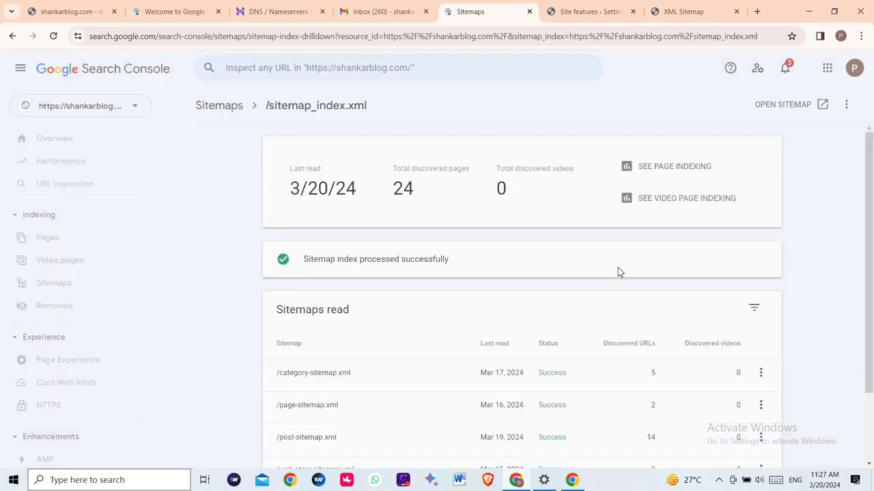
pyautogui.scroll(-2, 621, 320)
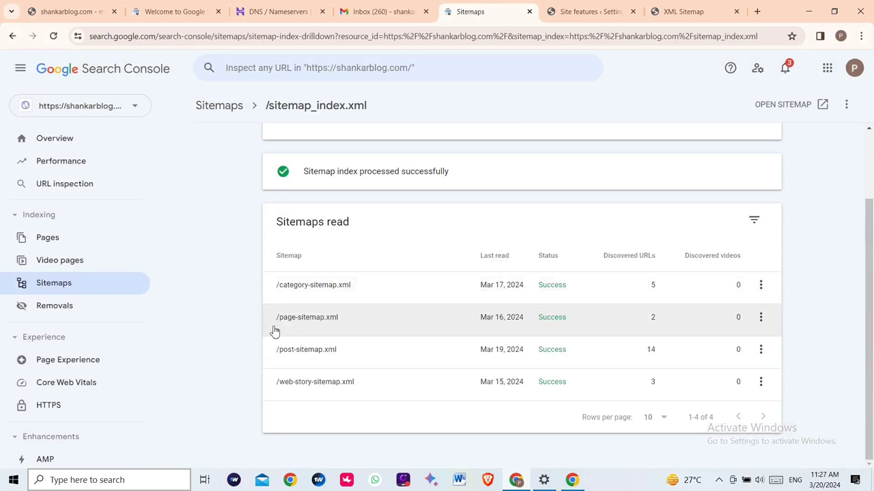